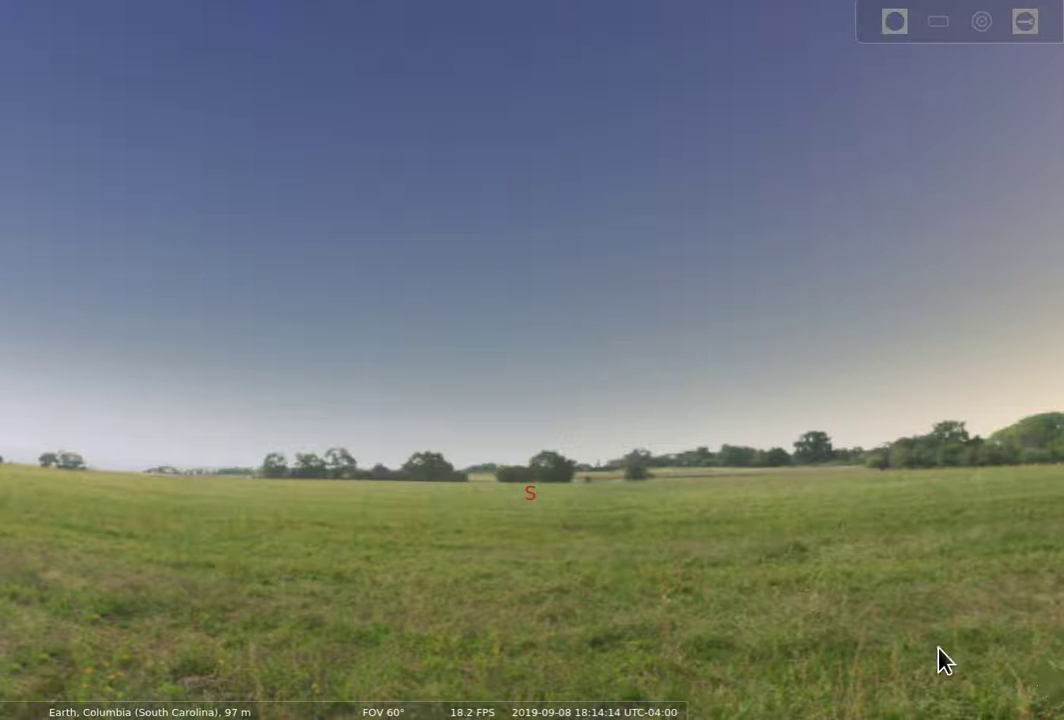
Pan the view east until the SE marker and the labelled Moon show above the horizon
{"action": "mouse_move", "coordinate": [28, 399]}
{"action": "mouse_move", "coordinate": [140, 510]}
{"action": "left_mouse_down"}
{"action": "mouse_move", "coordinate": [185, 501]}
{"action": "mouse_move", "coordinate": [375, 518]}
{"action": "mouse_move", "coordinate": [670, 512]}
{"action": "mouse_move", "coordinate": [964, 537]}
{"action": "mouse_move", "coordinate": [883, 546]}
{"action": "mouse_move", "coordinate": [565, 535]}
{"action": "mouse_move", "coordinate": [190, 489]}
{"action": "left_mouse_up"}
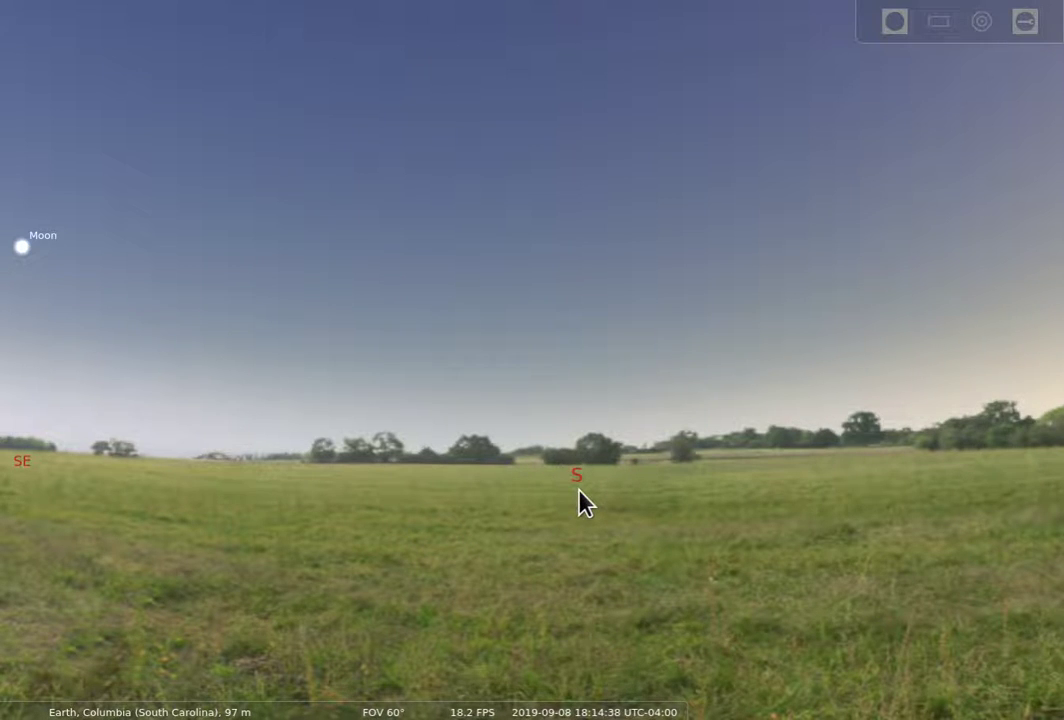
Pan from the southwest past the sun and trees to the barn in the north and northeast
{"action": "left_click_drag", "start_coordinate": [927, 495], "coordinate": [456, 456]}
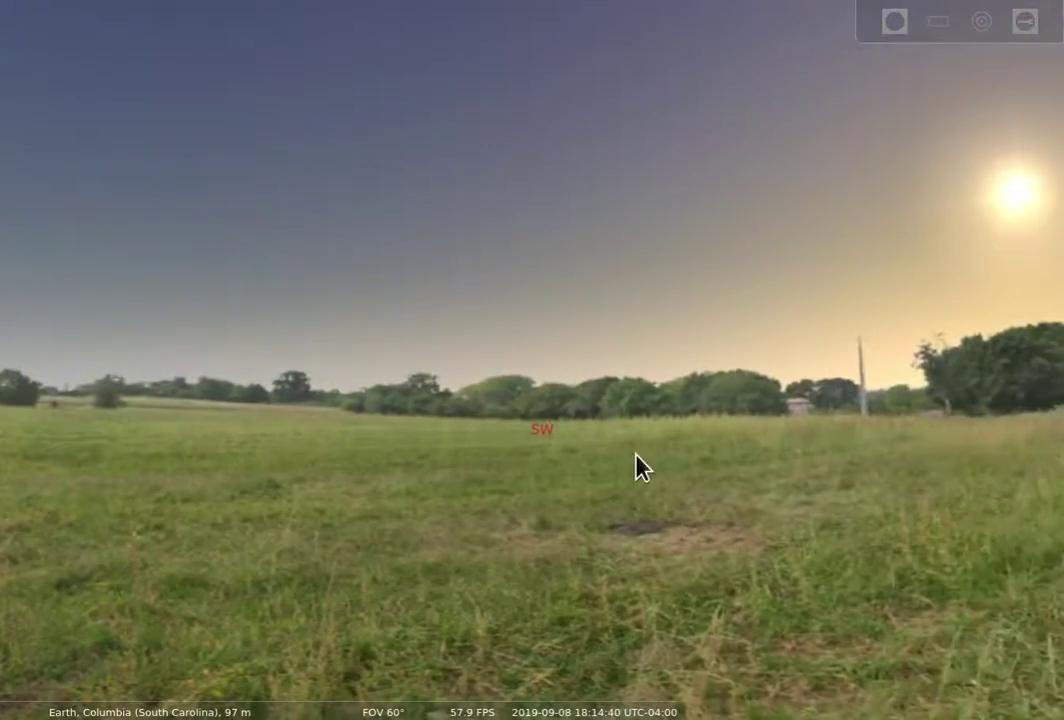
{"action": "mouse_move", "coordinate": [1026, 444]}
{"action": "left_mouse_down"}
{"action": "mouse_move", "coordinate": [494, 371]}
{"action": "mouse_move", "coordinate": [456, 393]}
{"action": "left_mouse_up"}
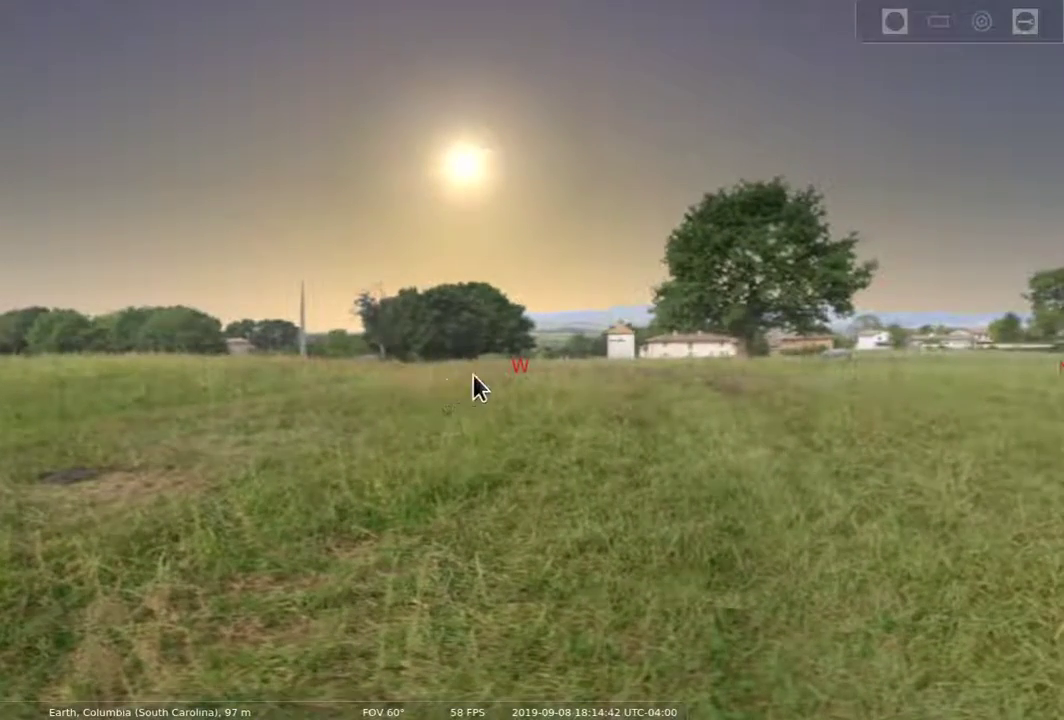
{"action": "left_click_drag", "start_coordinate": [950, 397], "coordinate": [473, 389]}
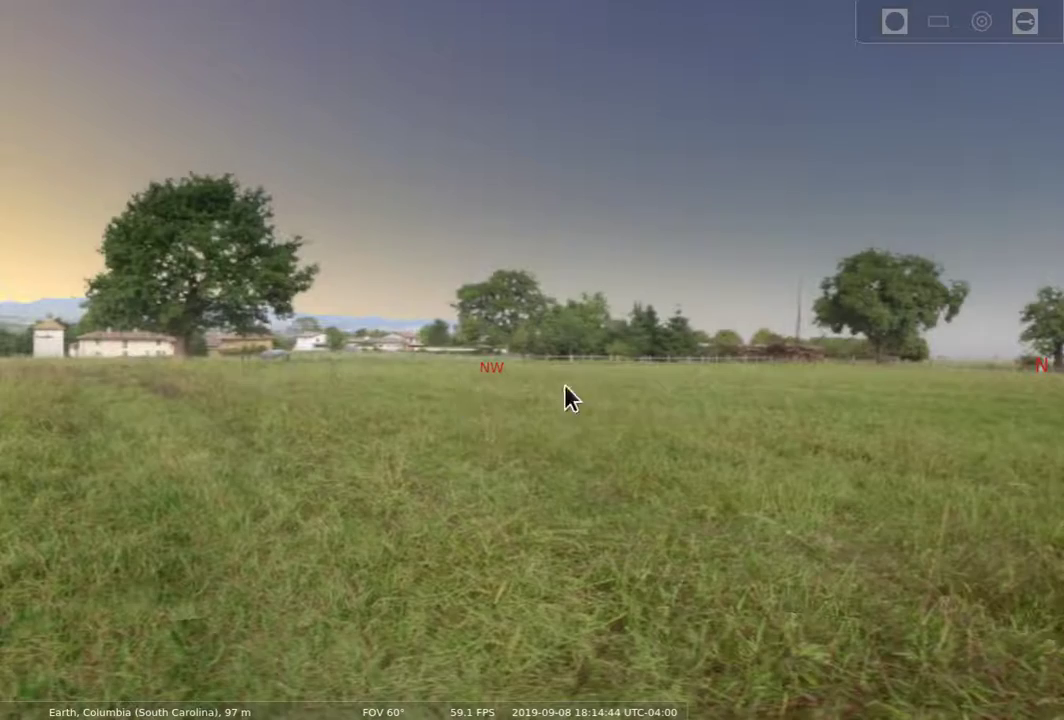
{"action": "left_click_drag", "start_coordinate": [1005, 402], "coordinate": [408, 375]}
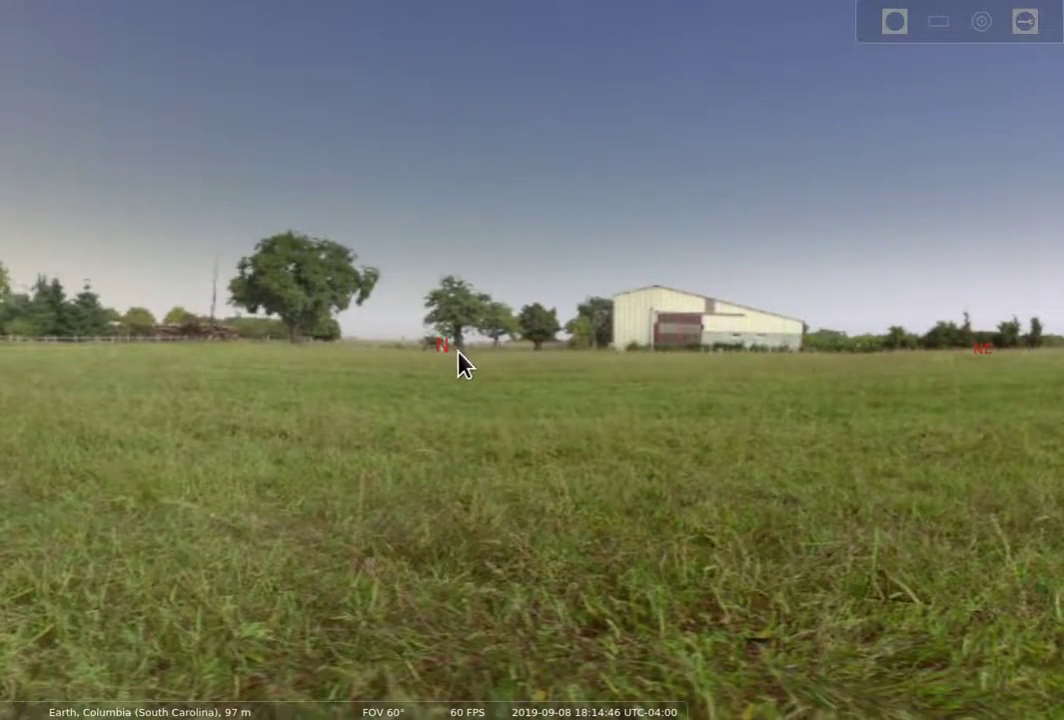
{"action": "left_click_drag", "start_coordinate": [941, 421], "coordinate": [541, 420]}
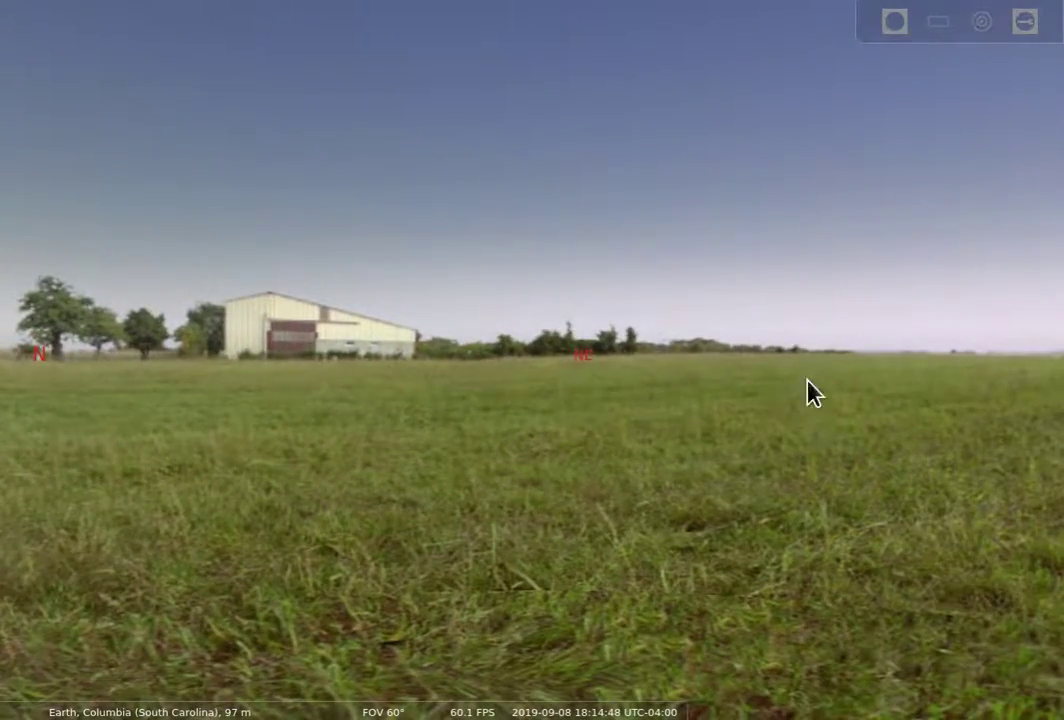
Continue past east and the Moon back to due south, then adjust the view's tilt
{"action": "left_click_drag", "start_coordinate": [815, 393], "coordinate": [325, 435]}
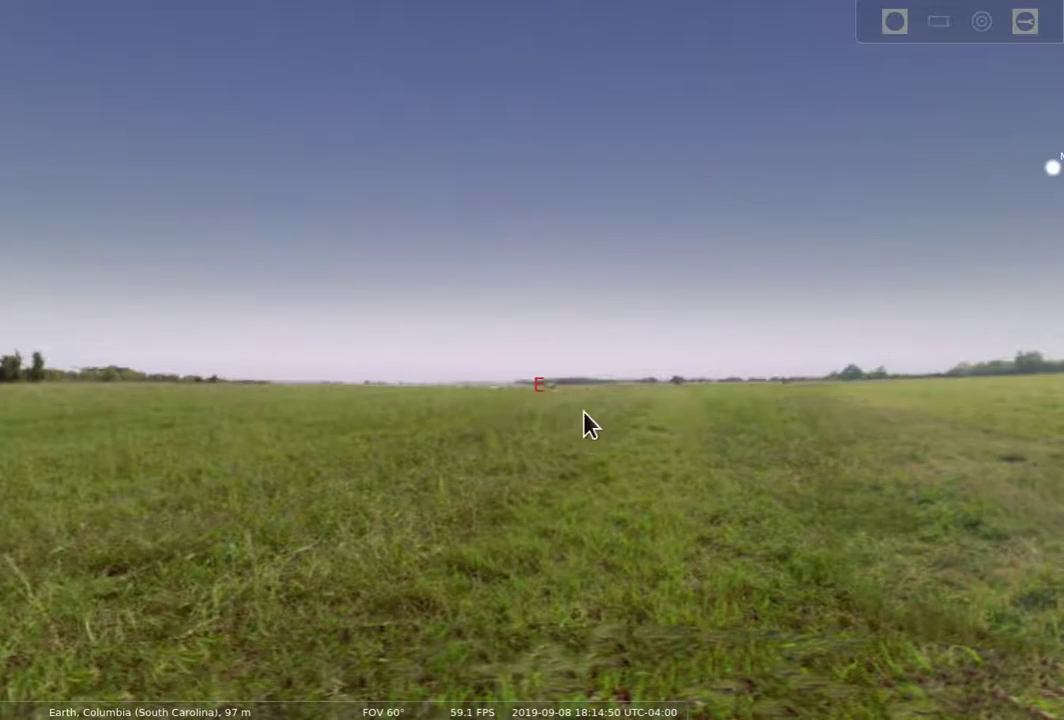
{"action": "left_click_drag", "start_coordinate": [784, 468], "coordinate": [404, 451]}
{"action": "left_click_drag", "start_coordinate": [857, 433], "coordinate": [427, 420]}
{"action": "mouse_move", "coordinate": [910, 456]}
{"action": "left_mouse_down"}
{"action": "mouse_move", "coordinate": [490, 486]}
{"action": "mouse_move", "coordinate": [850, 477]}
{"action": "left_mouse_up"}
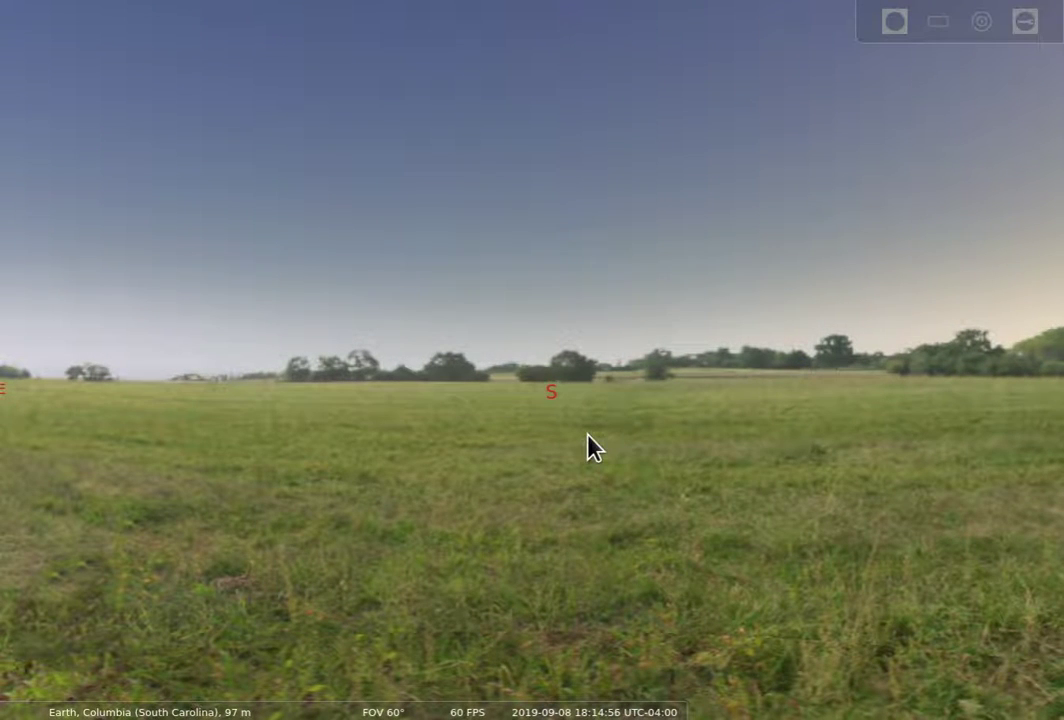
{"action": "mouse_move", "coordinate": [553, 204]}
{"action": "left_mouse_down"}
{"action": "mouse_move", "coordinate": [563, 703]}
{"action": "mouse_move", "coordinate": [563, 568]}
{"action": "mouse_move", "coordinate": [525, 205]}
{"action": "left_mouse_up"}
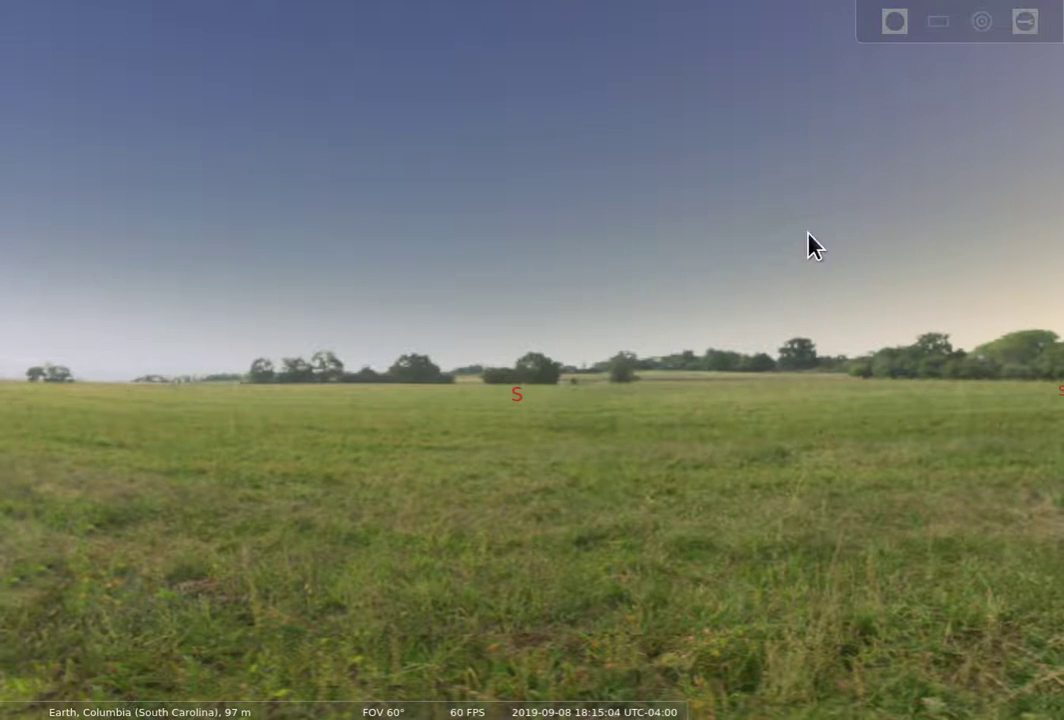
{"action": "mouse_move", "coordinate": [563, 90]}
{"action": "left_mouse_down"}
{"action": "mouse_move", "coordinate": [560, 700]}
{"action": "mouse_move", "coordinate": [568, 159]}
{"action": "left_mouse_up"}
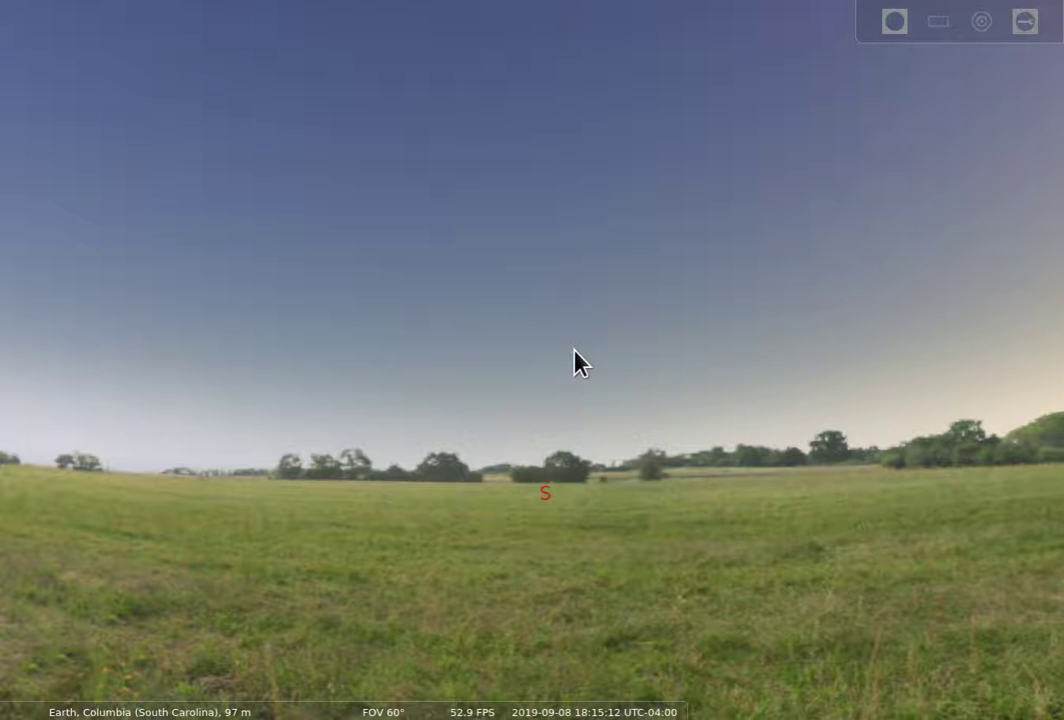
Tilt the view up toward the zenith, then back down to the horizon and field
{"action": "left_click_drag", "start_coordinate": [566, 195], "coordinate": [577, 610]}
{"action": "left_click_drag", "start_coordinate": [528, 287], "coordinate": [594, 465]}
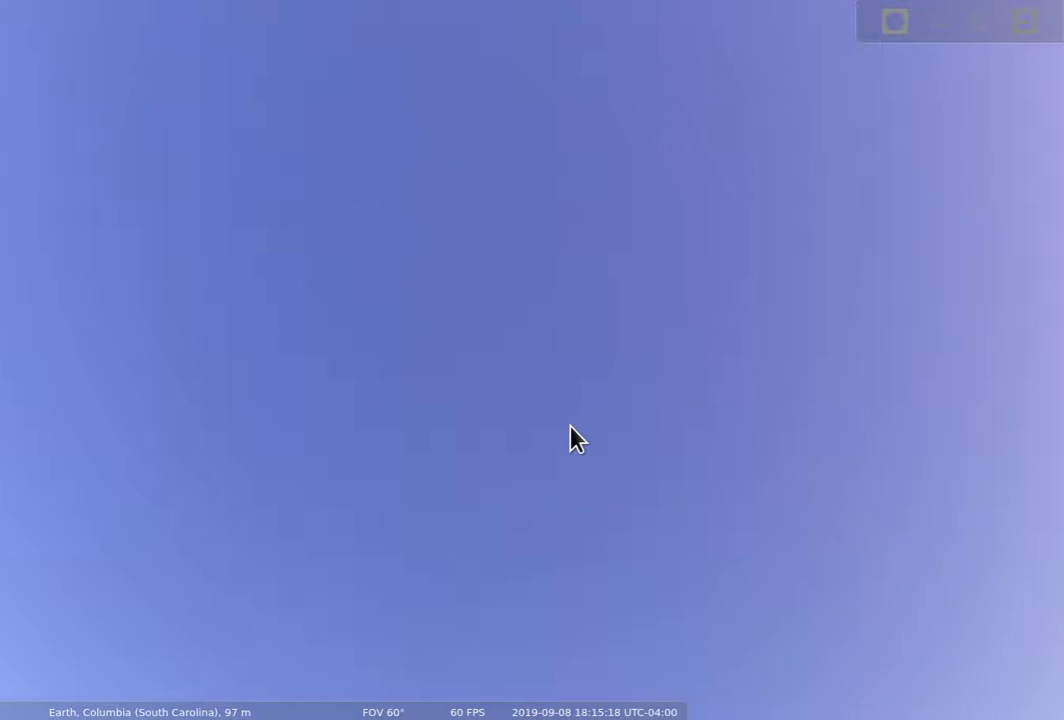
{"action": "left_click_drag", "start_coordinate": [563, 556], "coordinate": [588, 215]}
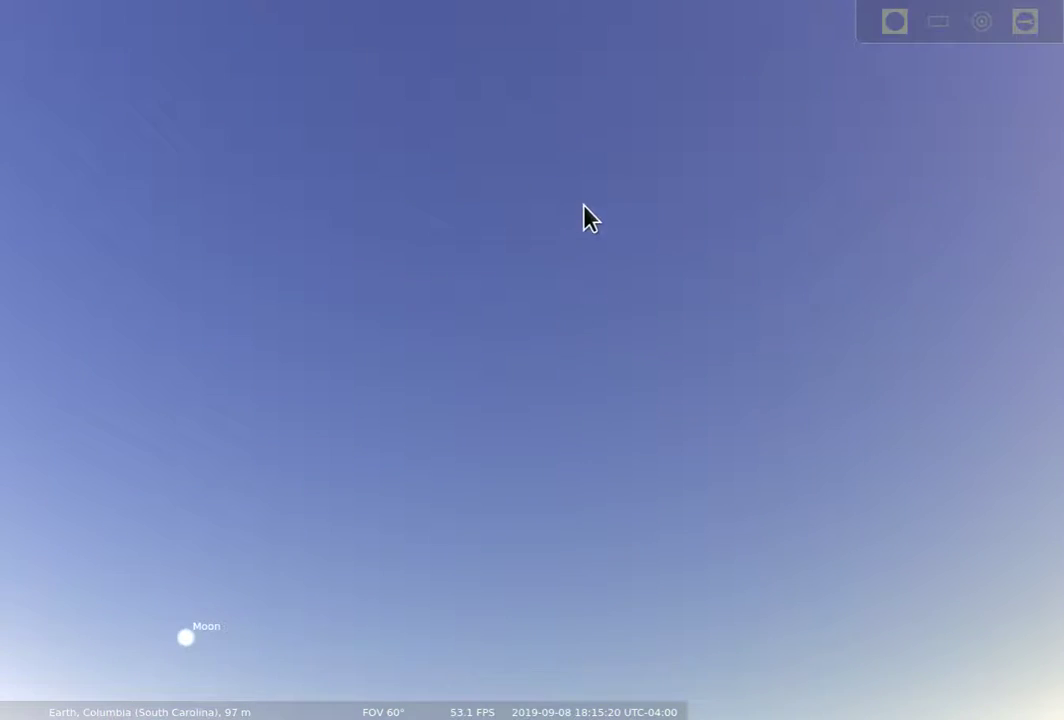
{"action": "left_click_drag", "start_coordinate": [596, 603], "coordinate": [530, 361]}
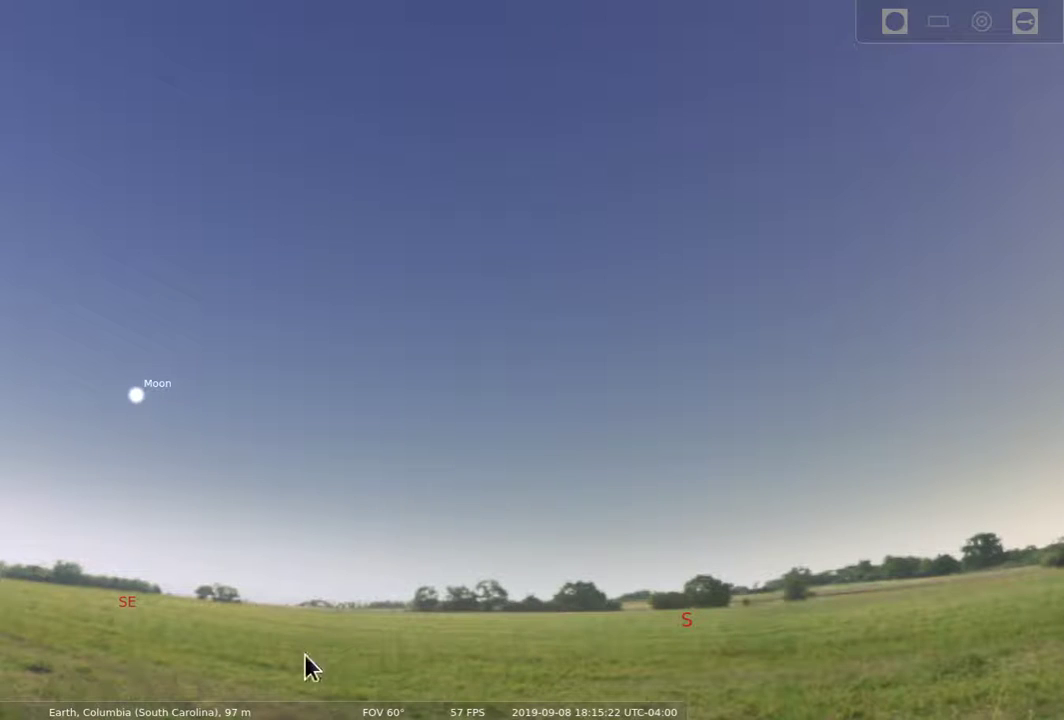
Zoom to a 50.8° field on the southeastern horizon with the Moon in view
{"action": "mouse_move", "coordinate": [292, 712]}
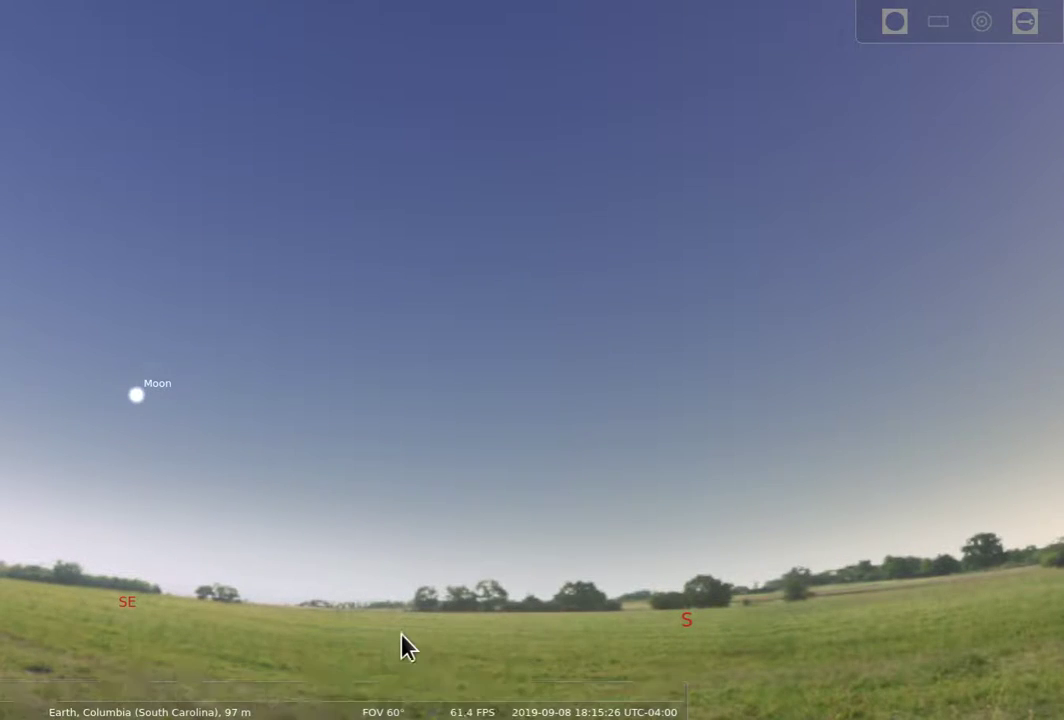
{"action": "scroll", "coordinate": [428, 616], "scroll_direction": "down", "scroll_amount": 2}
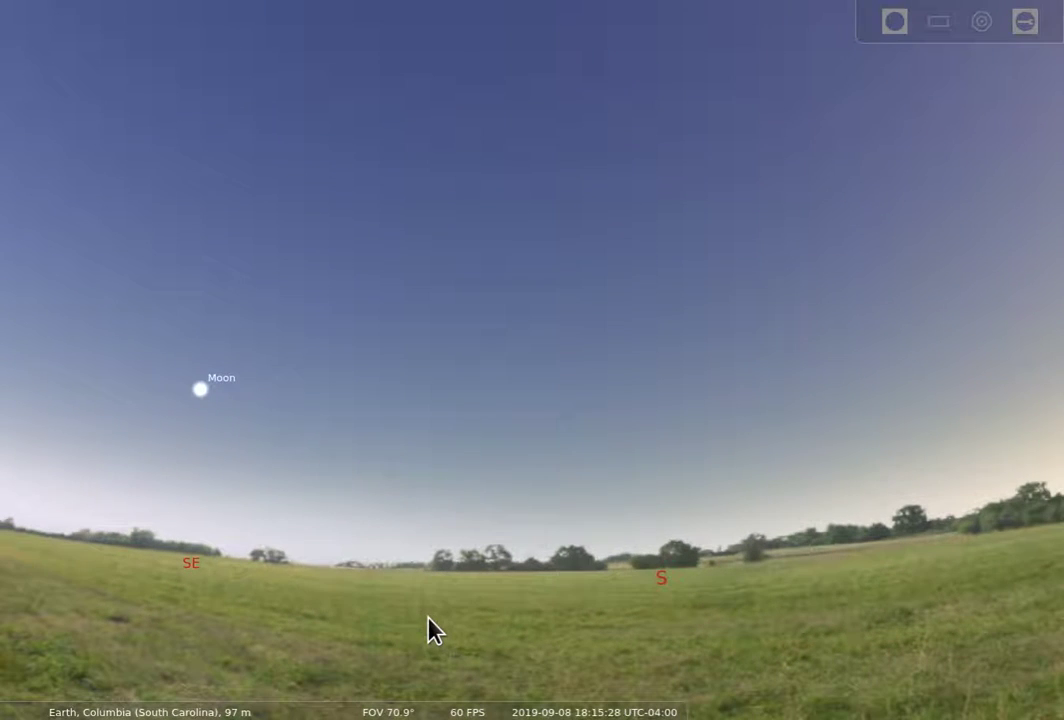
{"action": "mouse_move", "coordinate": [404, 706]}
{"action": "scroll", "coordinate": [499, 518], "scroll_direction": "down", "scroll_amount": 3}
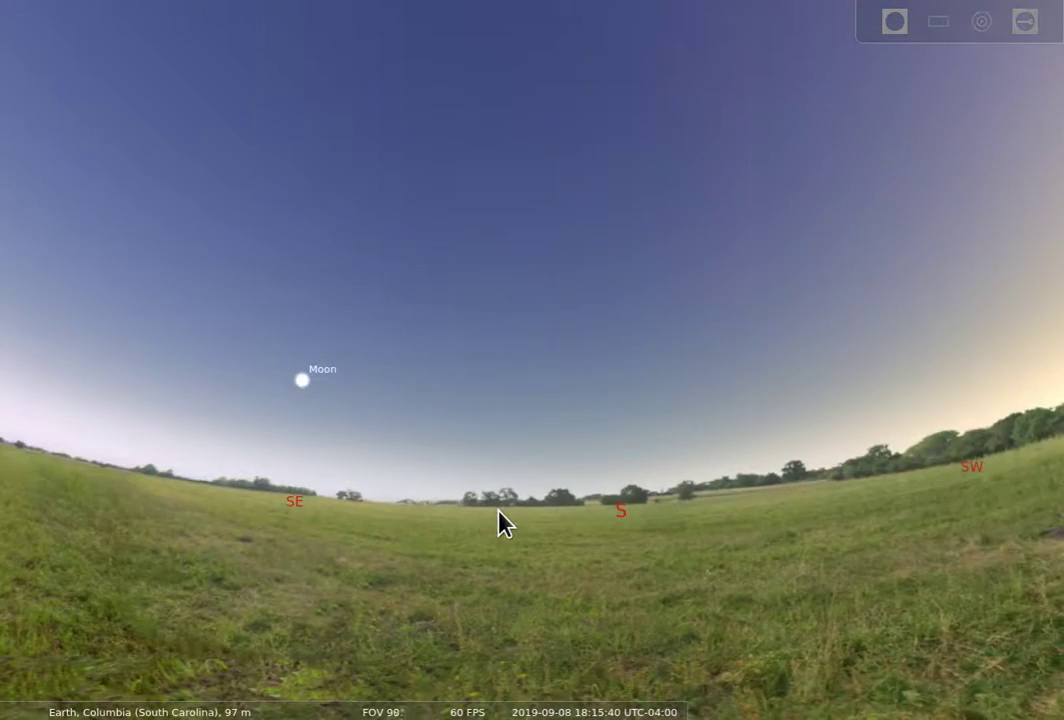
{"action": "scroll", "coordinate": [499, 518], "scroll_direction": "down", "scroll_amount": 4}
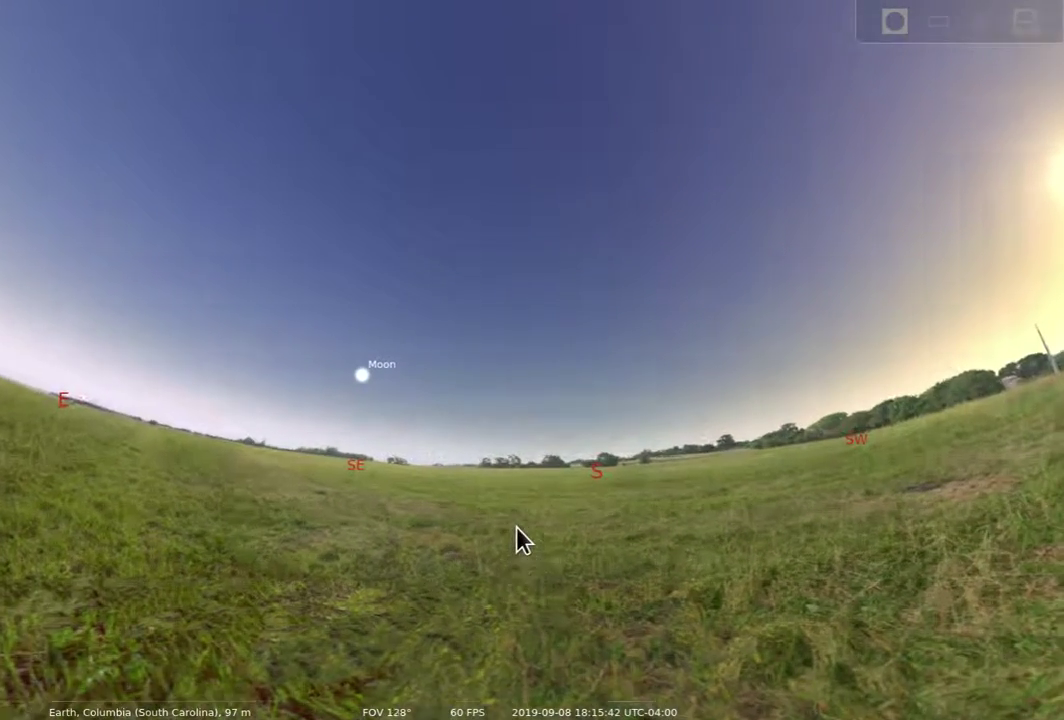
{"action": "scroll", "coordinate": [518, 535], "scroll_direction": "up", "scroll_amount": 4}
{"action": "scroll", "coordinate": [518, 535], "scroll_direction": "up", "scroll_amount": 3}
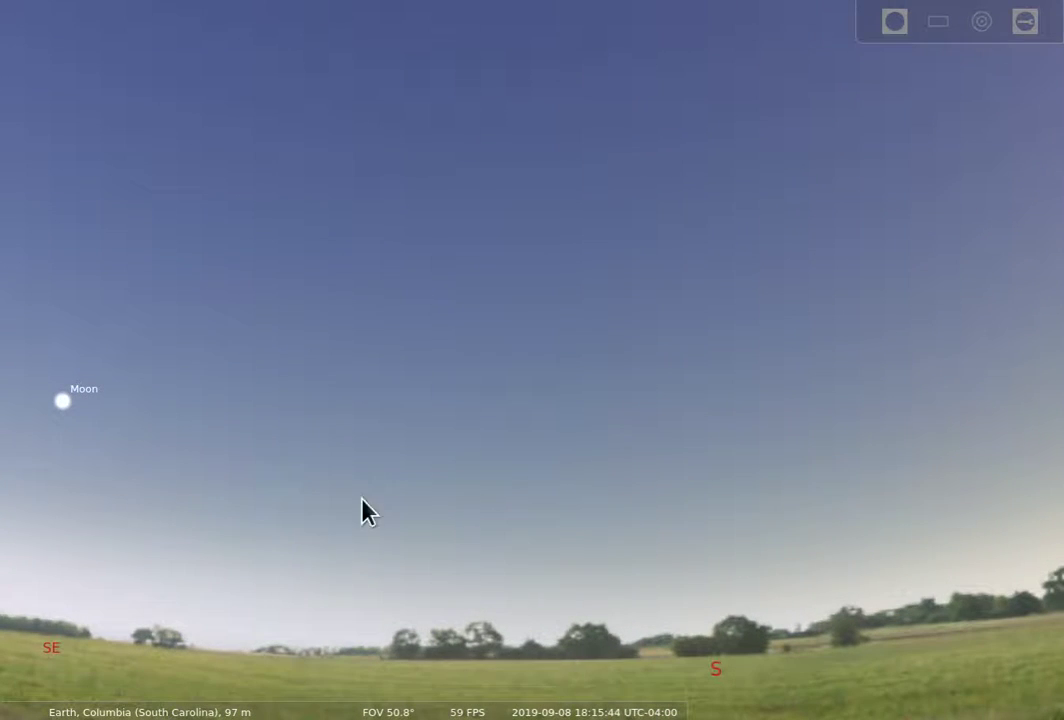
Centre the Moon and zoom in toward a field of about 4°
{"action": "left_click_drag", "start_coordinate": [80, 496], "coordinate": [502, 496]}
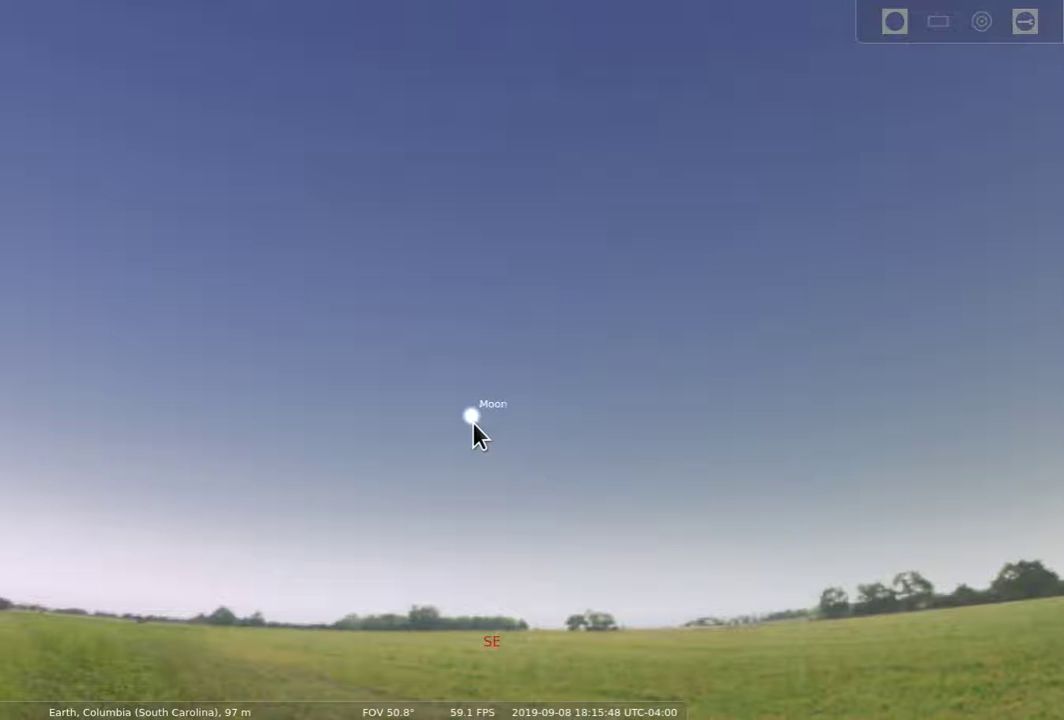
{"action": "scroll", "coordinate": [475, 435], "scroll_direction": "up", "scroll_amount": 3}
{"action": "scroll", "coordinate": [380, 515], "scroll_direction": "up", "scroll_amount": 2}
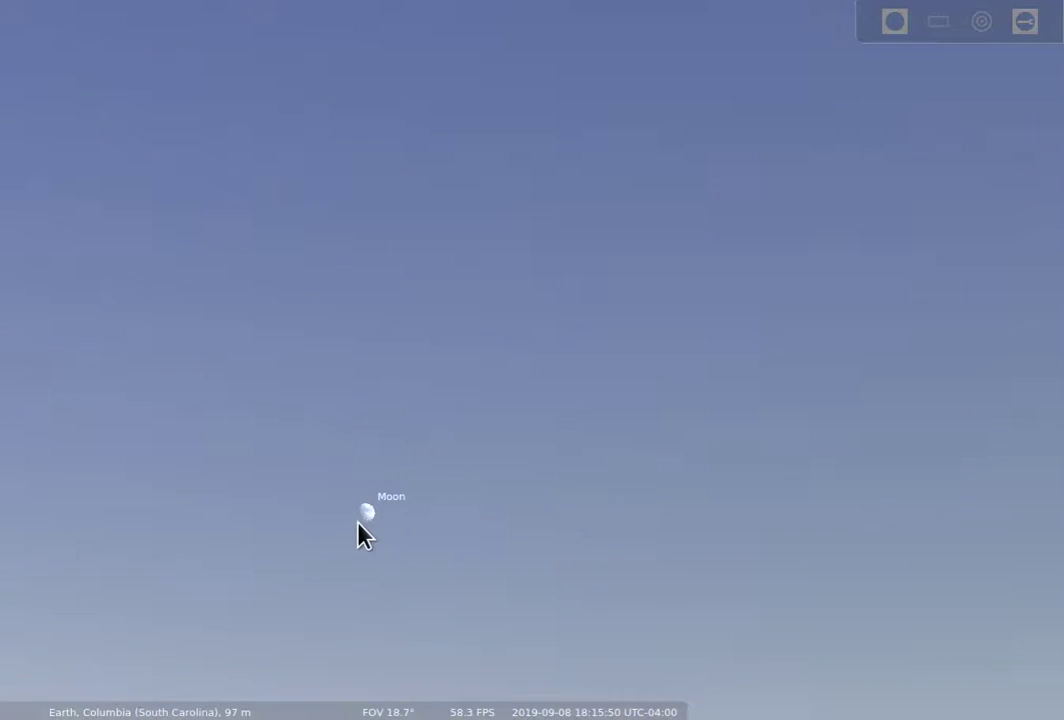
{"action": "left_click_drag", "start_coordinate": [359, 520], "coordinate": [460, 455]}
{"action": "scroll", "coordinate": [460, 465], "scroll_direction": "up", "scroll_amount": 2}
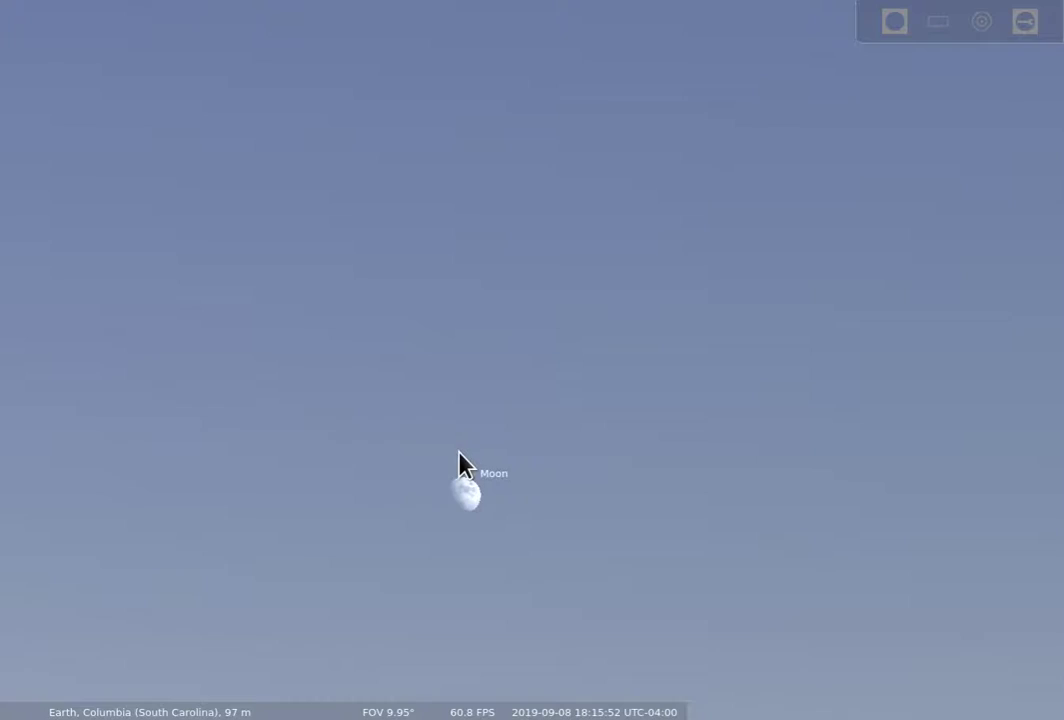
{"action": "scroll", "coordinate": [432, 575], "scroll_direction": "up", "scroll_amount": 2}
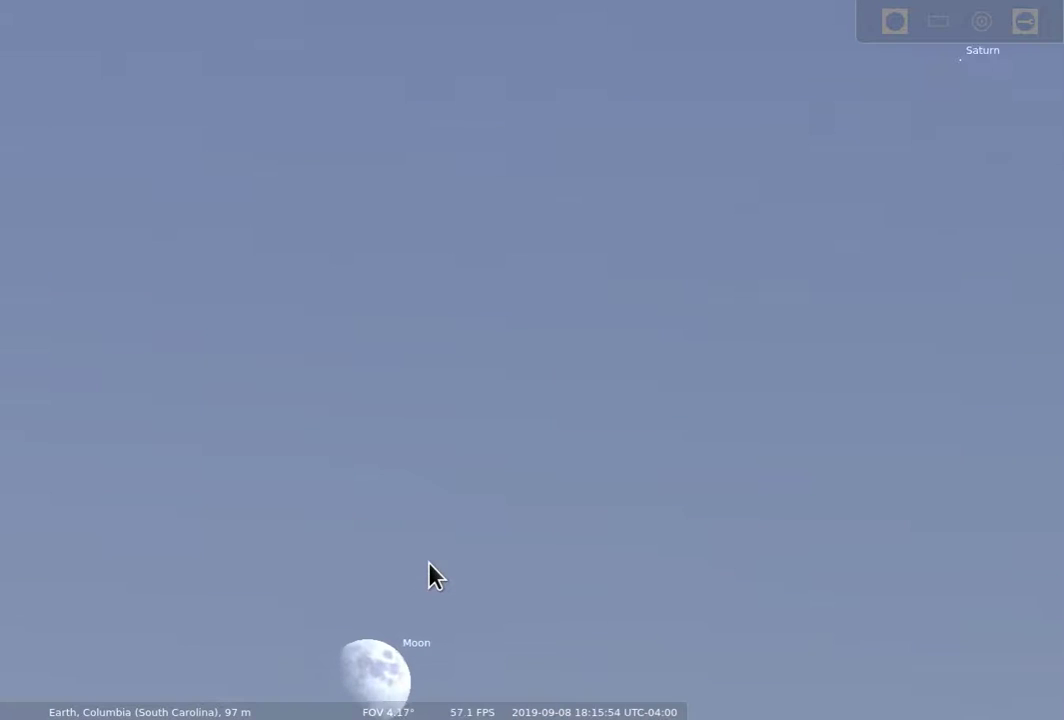
Glance over at Saturn, then re-centre the magnified Moon at a 4.17° field
{"action": "left_click_drag", "start_coordinate": [428, 575], "coordinate": [488, 420]}
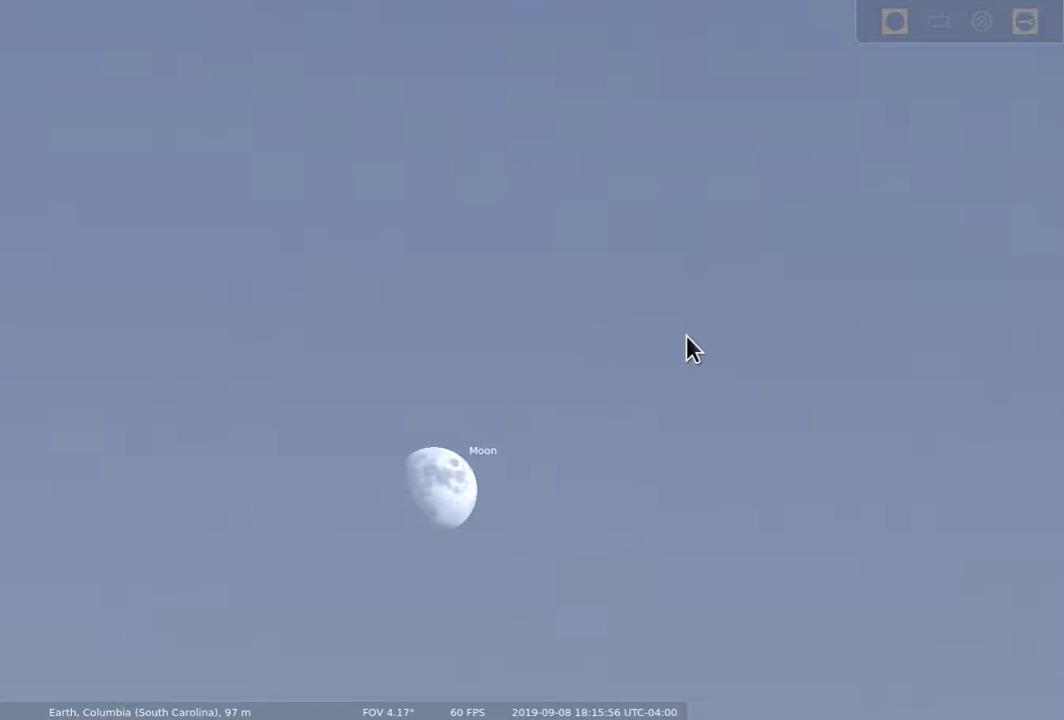
{"action": "left_click_drag", "start_coordinate": [641, 340], "coordinate": [438, 516]}
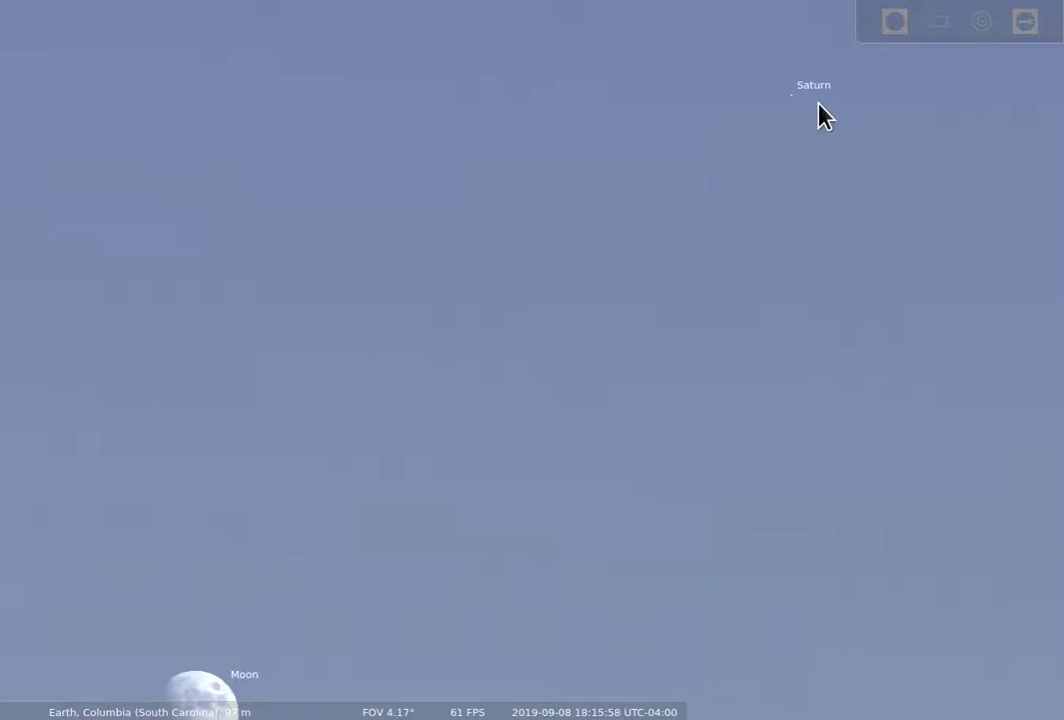
{"action": "left_click_drag", "start_coordinate": [285, 525], "coordinate": [483, 285]}
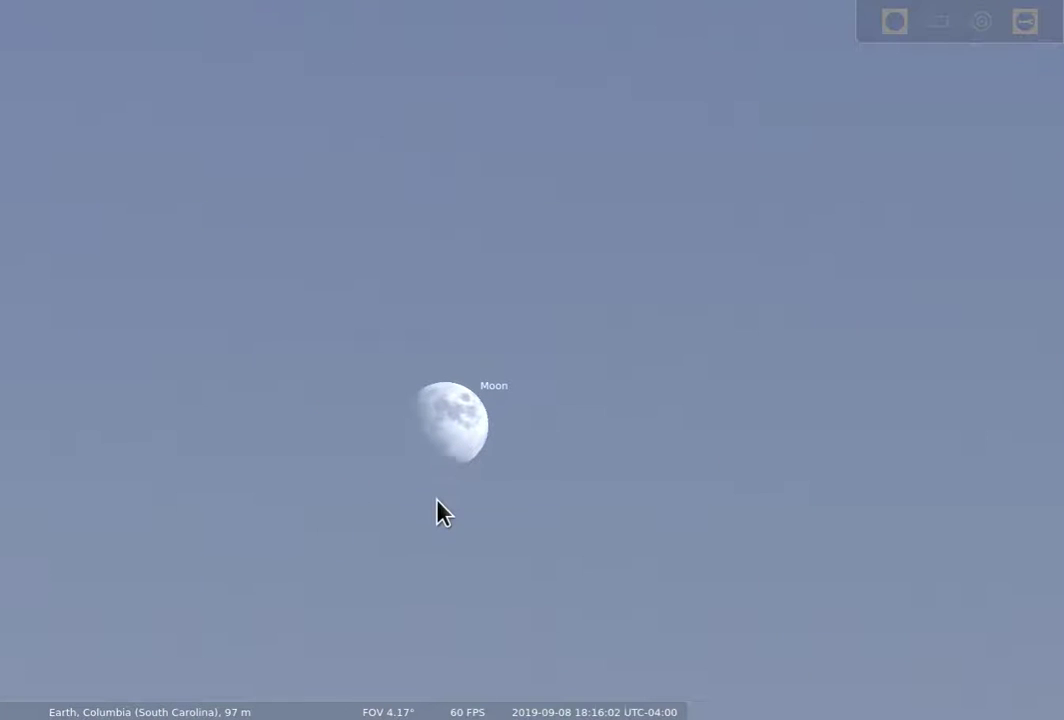
Zoom out to a 193° fisheye spanning northeast to southwest, with the Sun visible
{"action": "scroll", "coordinate": [436, 511], "scroll_direction": "down", "scroll_amount": 4}
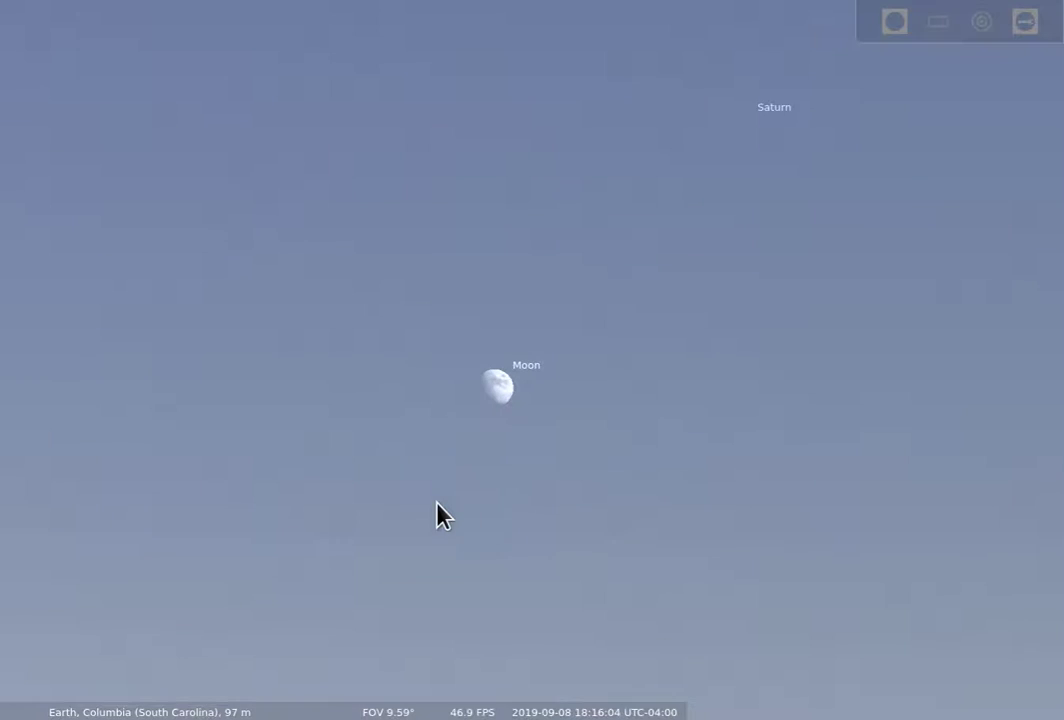
{"action": "scroll", "coordinate": [531, 484], "scroll_direction": "down", "scroll_amount": 5}
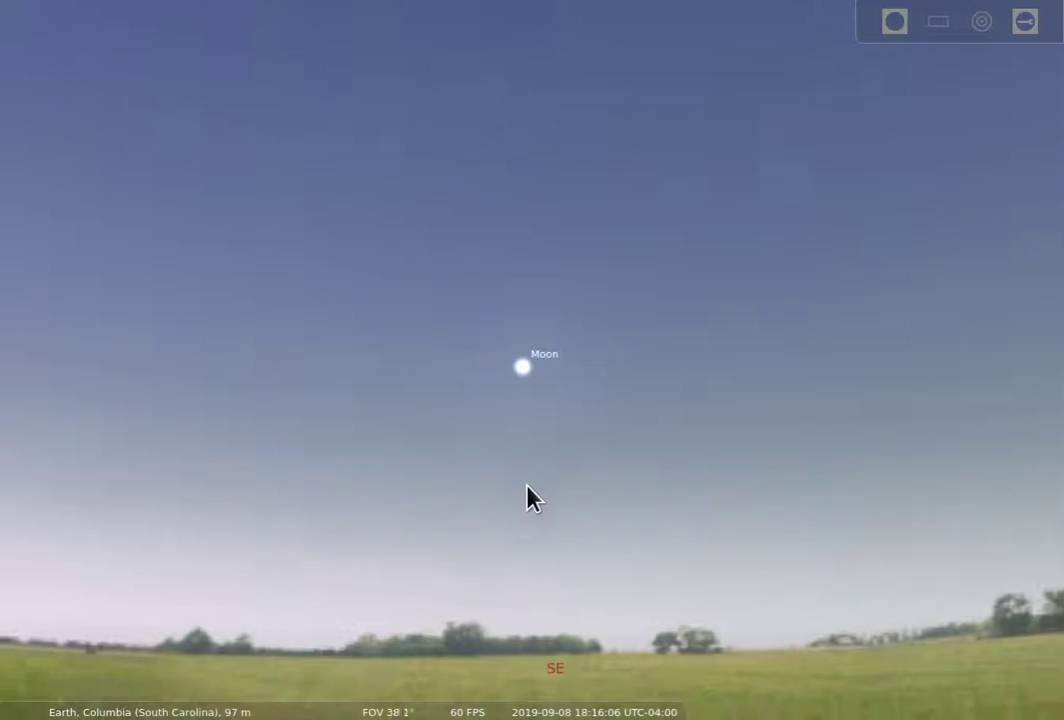
{"action": "scroll", "coordinate": [531, 497], "scroll_direction": "down", "scroll_amount": 3}
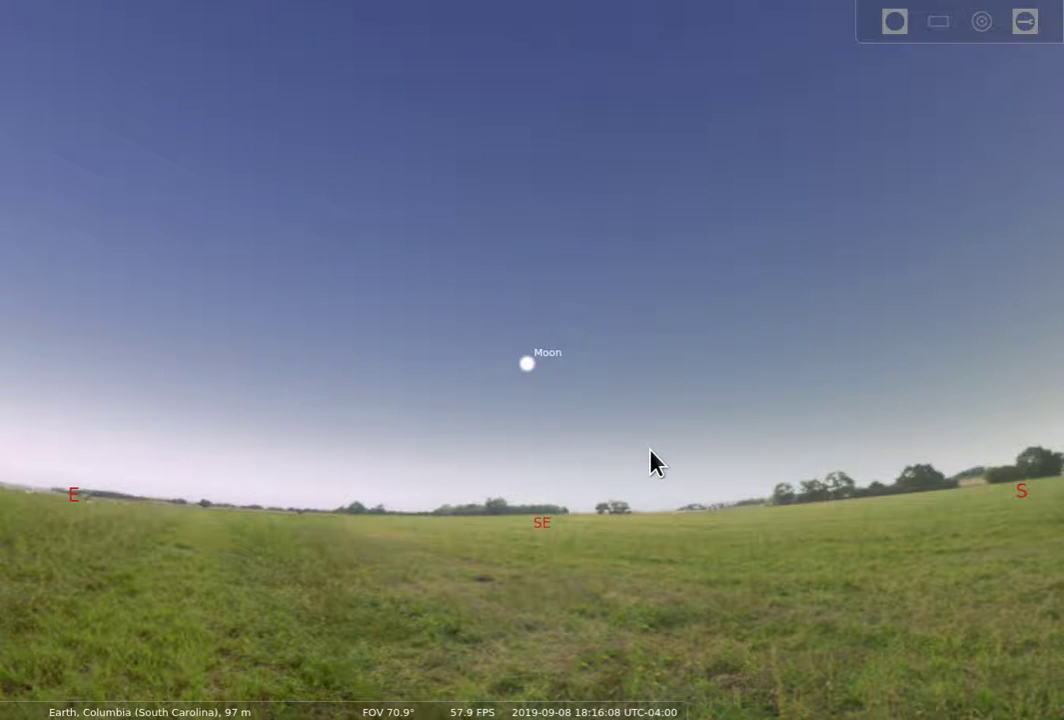
{"action": "scroll", "coordinate": [546, 293], "scroll_direction": "down", "scroll_amount": 4}
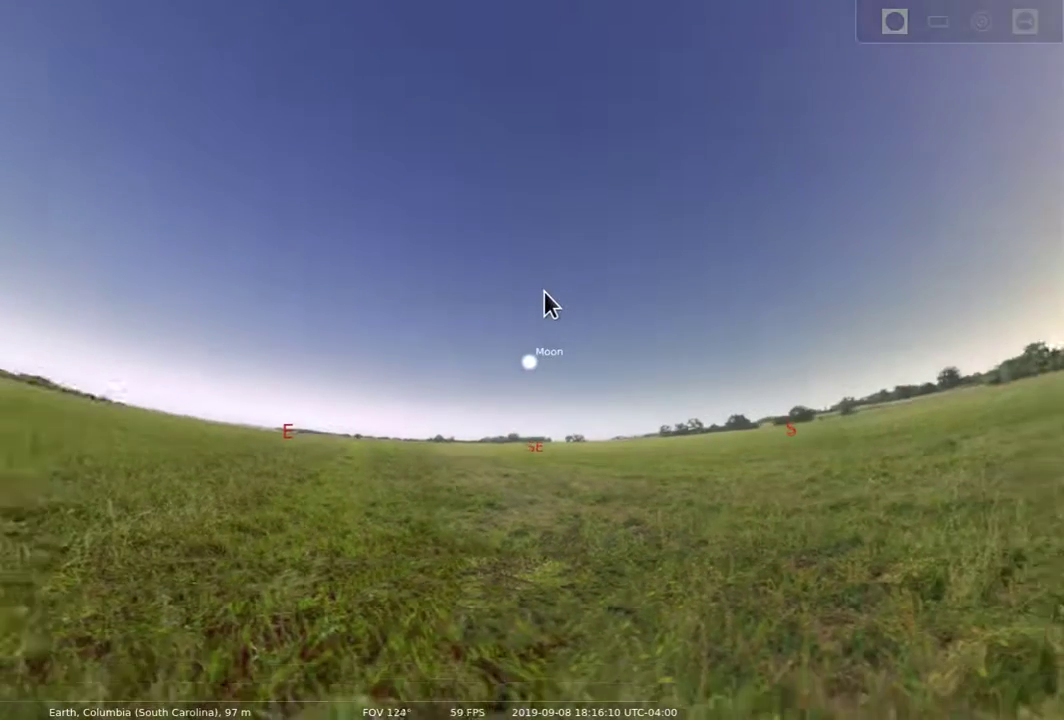
{"action": "scroll", "coordinate": [516, 245], "scroll_direction": "down", "scroll_amount": 3}
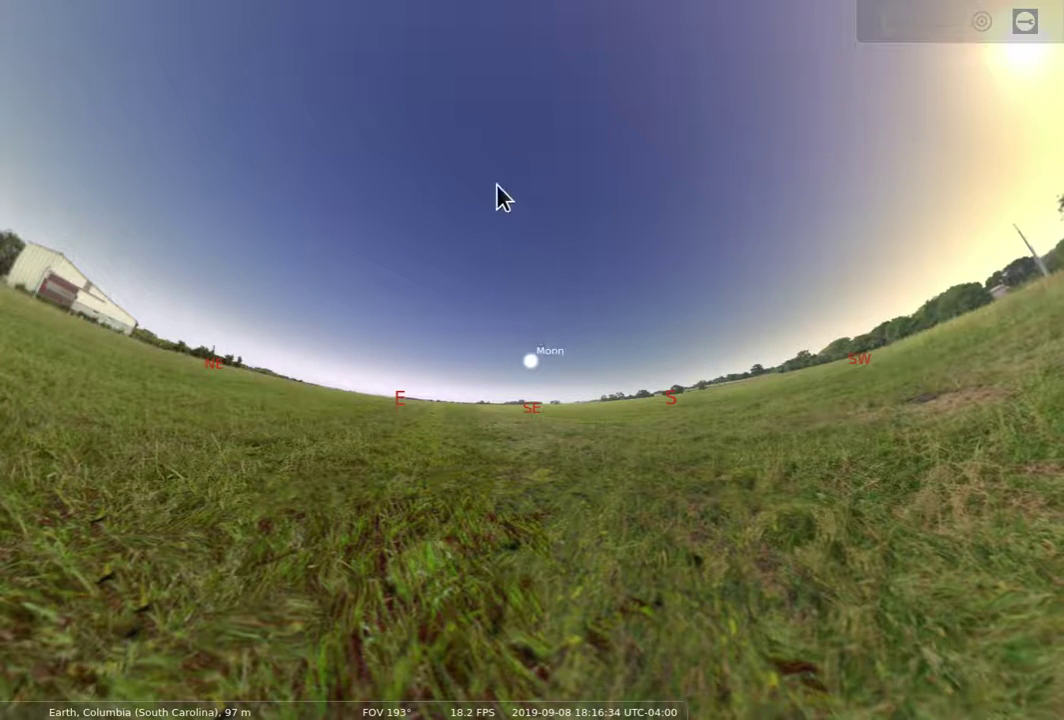
Point the 193° view at the zenith and rotate the all-sky disc so N is at top
{"action": "left_click_drag", "start_coordinate": [501, 197], "coordinate": [462, 428]}
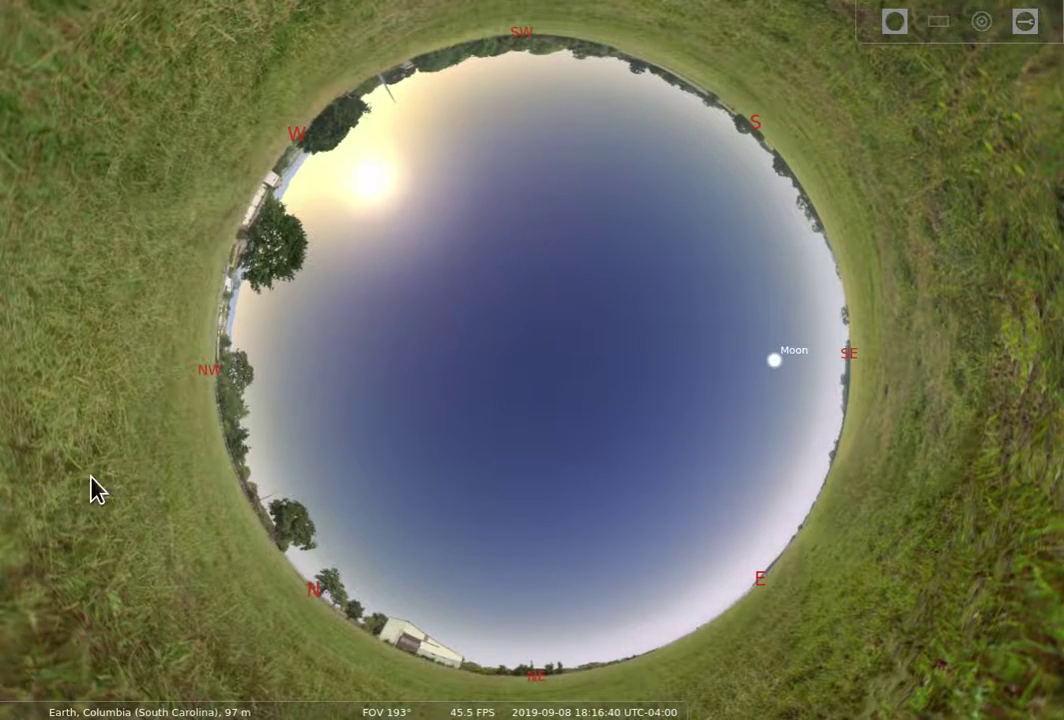
{"action": "mouse_move", "coordinate": [3, 490]}
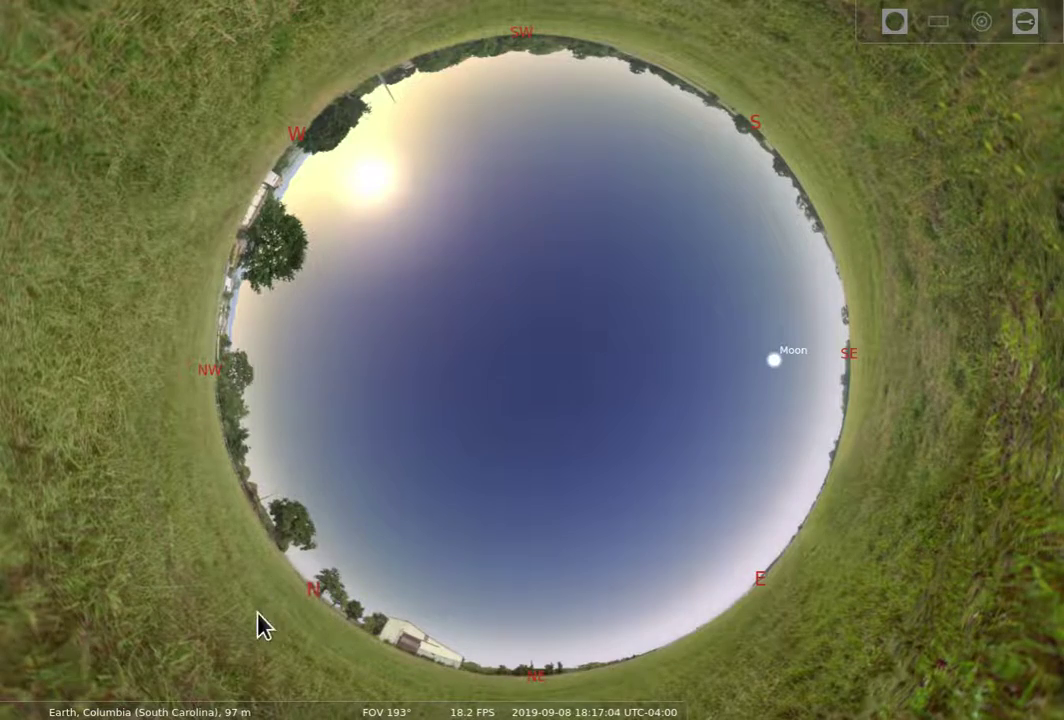
{"action": "left_click_drag", "start_coordinate": [281, 592], "coordinate": [555, 2]}
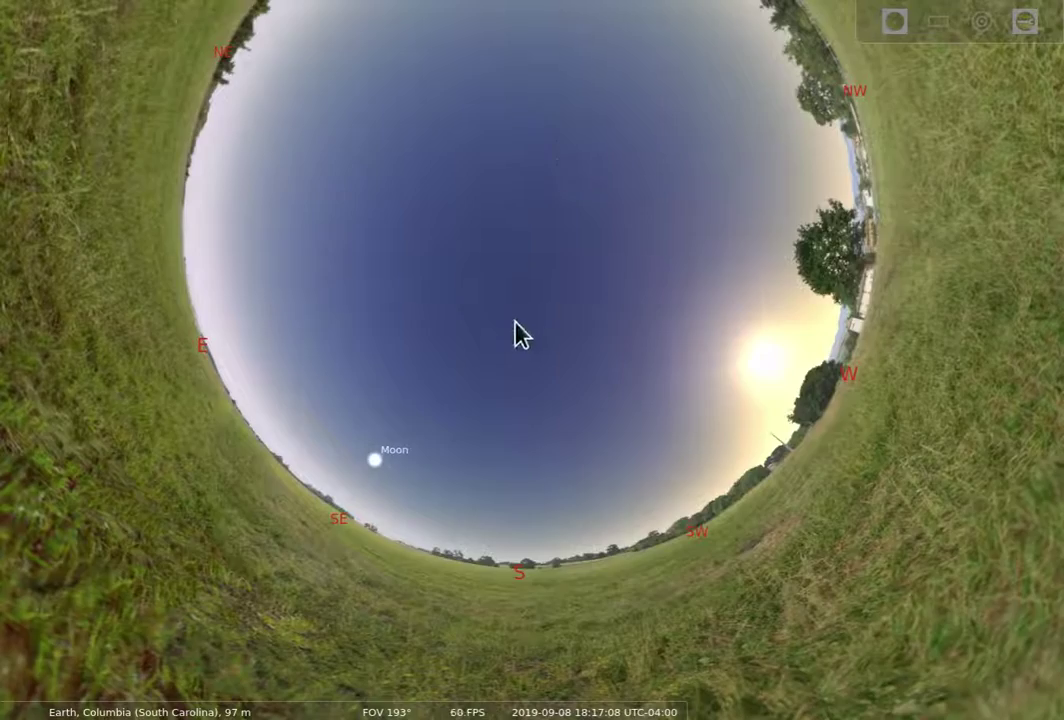
{"action": "left_click_drag", "start_coordinate": [518, 332], "coordinate": [475, 416]}
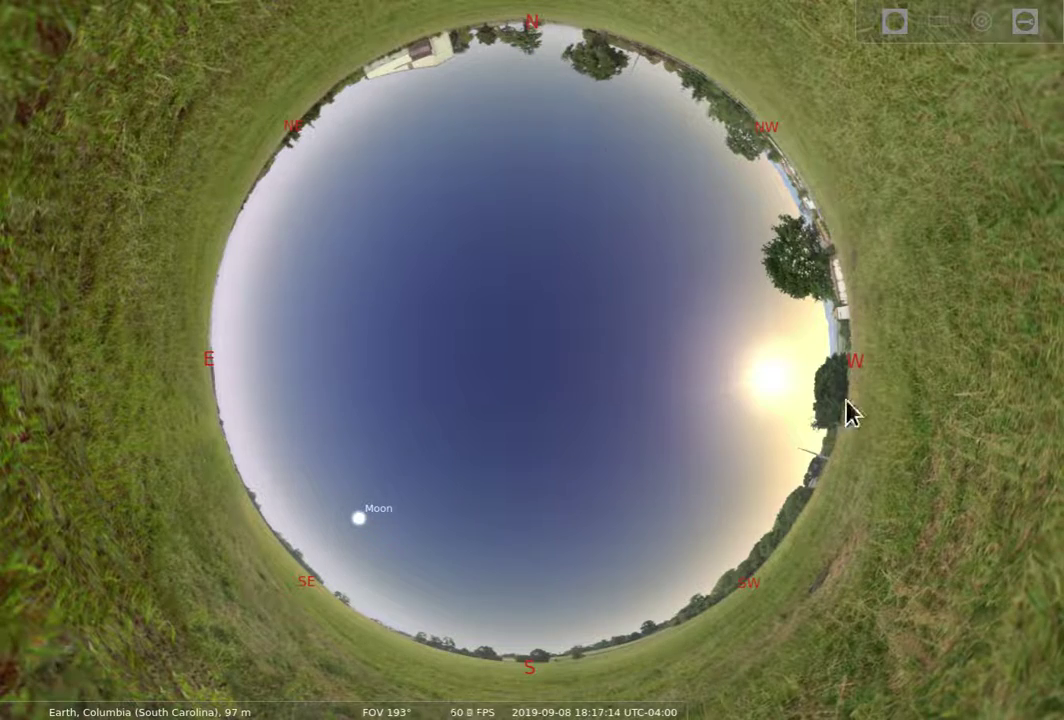
{"action": "left_click_drag", "start_coordinate": [891, 411], "coordinate": [884, 386]}
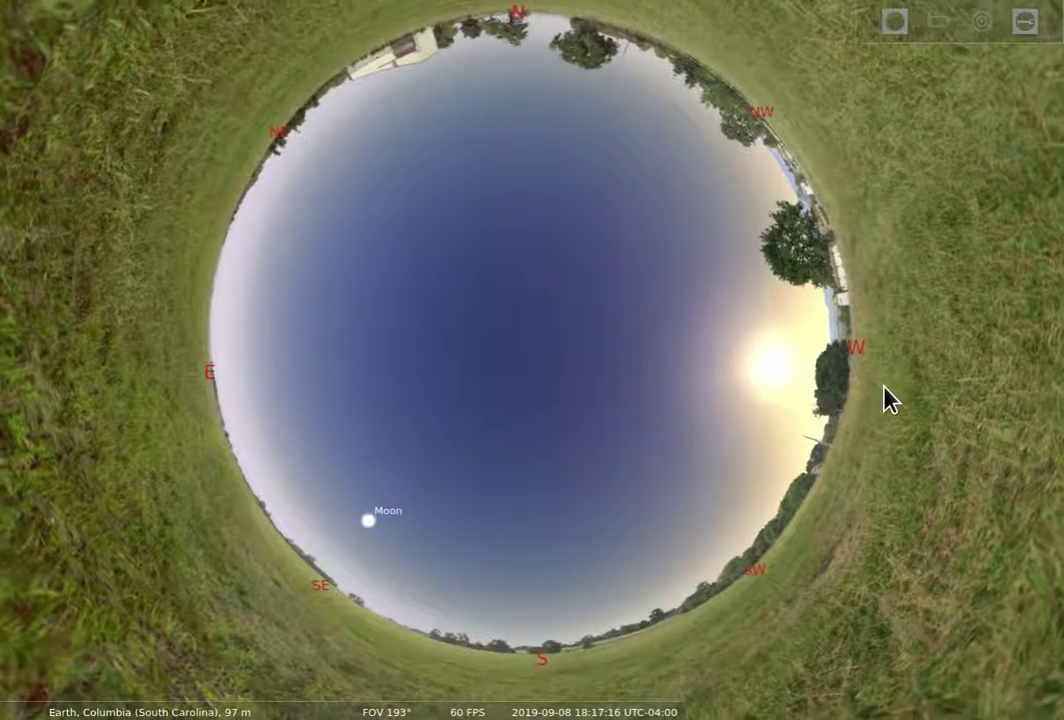